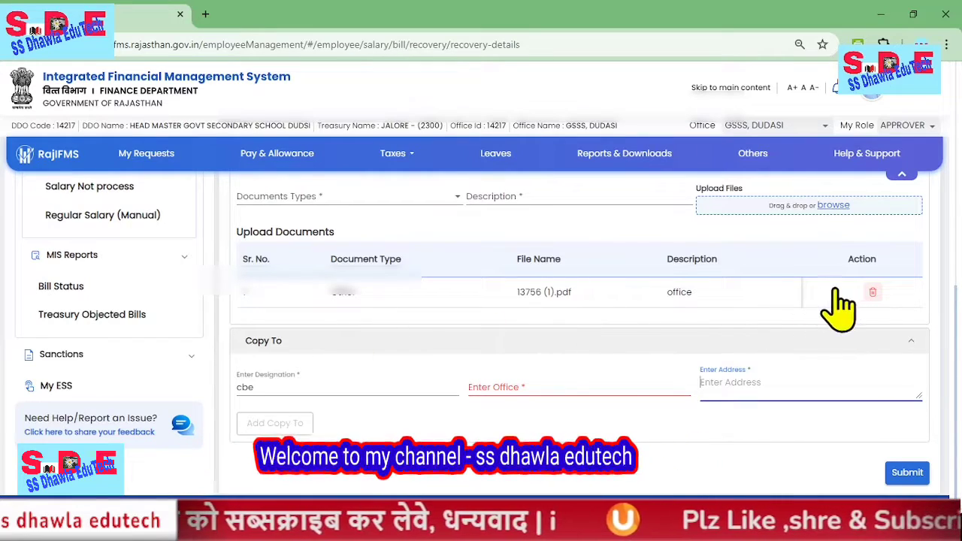
Delete the uploaded document 13756 (1).pdf from the recovery form and confirm the deletion
click(873, 293)
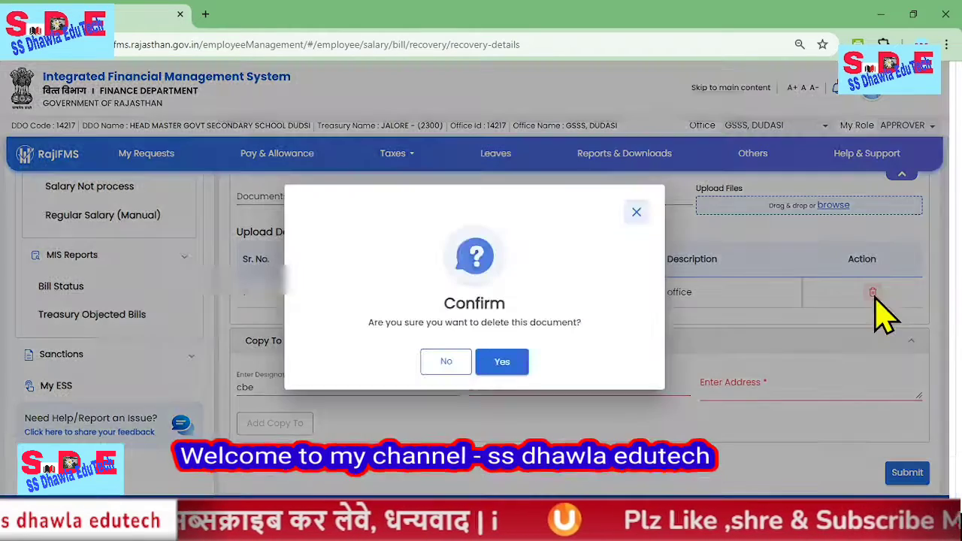
click(496, 365)
scroll(633, 385, up, 2)
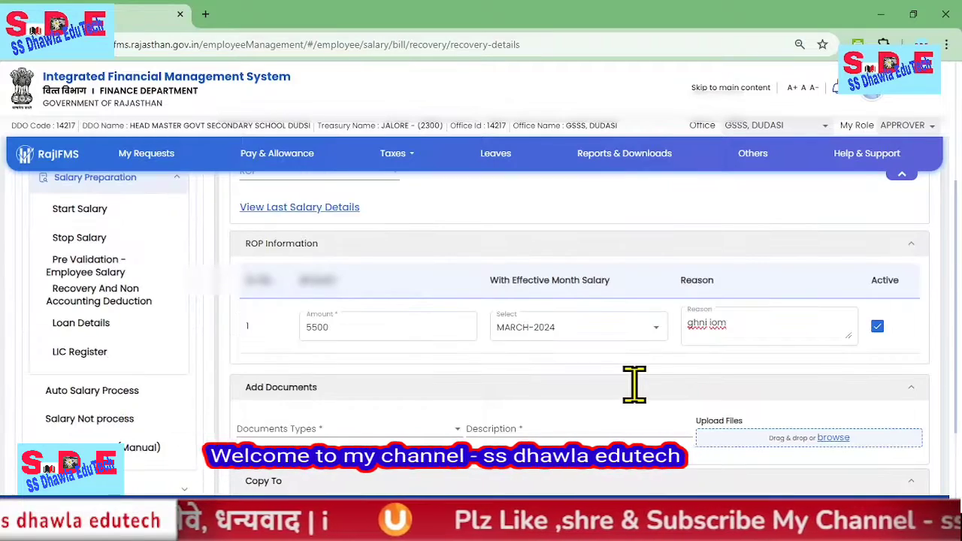
Select Non Accounting Deductions instead of ROP as the recovery type and open the employee's last salary details
scroll(634, 398, up, 3)
scroll(353, 366, down, 2)
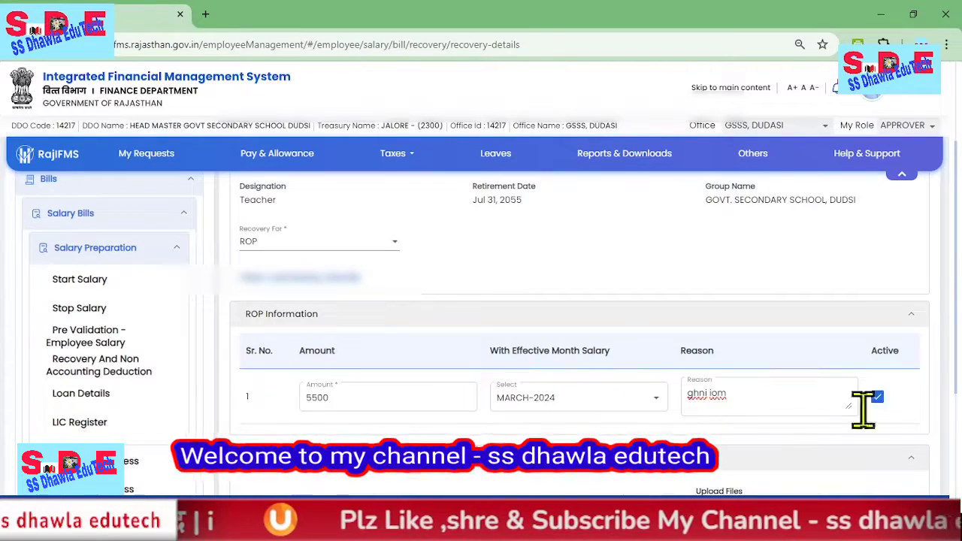
scroll(509, 348, down, 1)
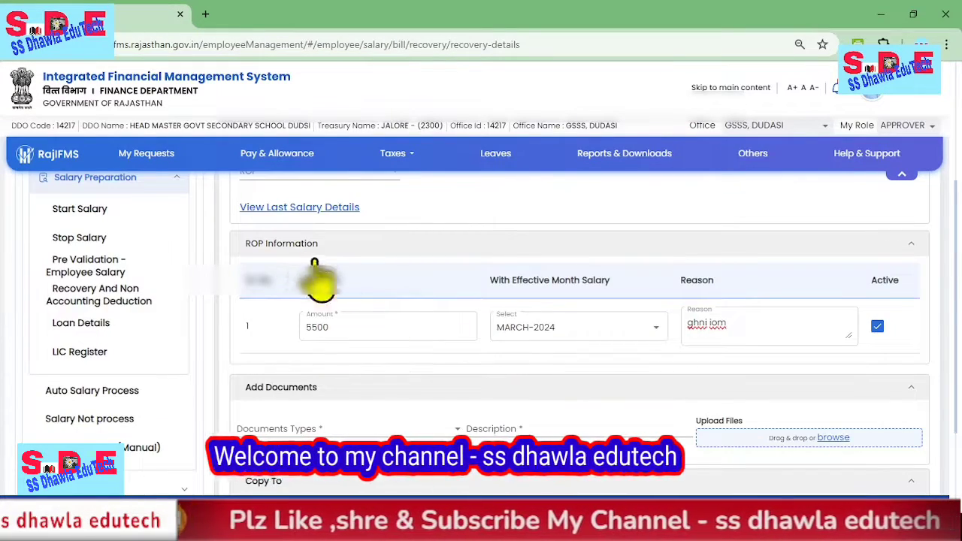
scroll(706, 434, down, 2)
scroll(656, 494, up, 2)
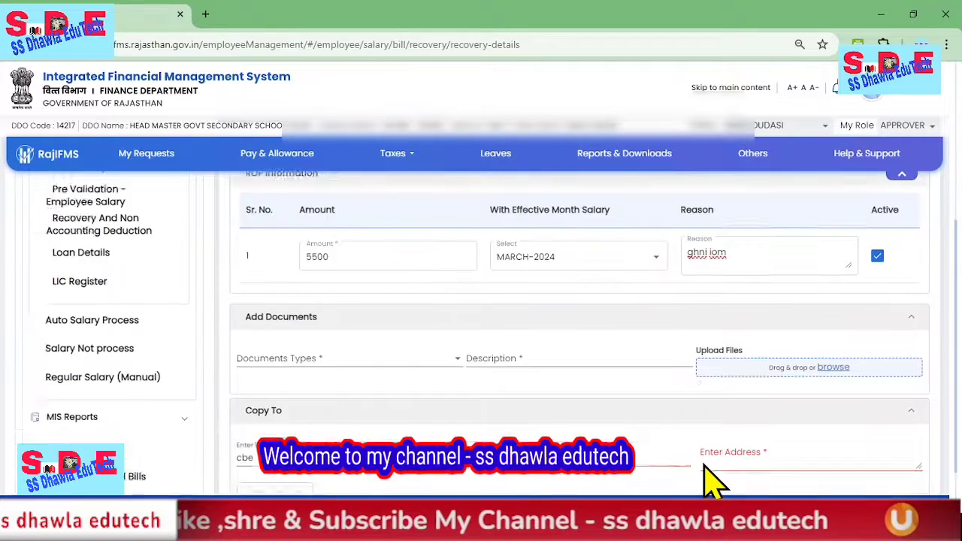
scroll(487, 363, up, 1)
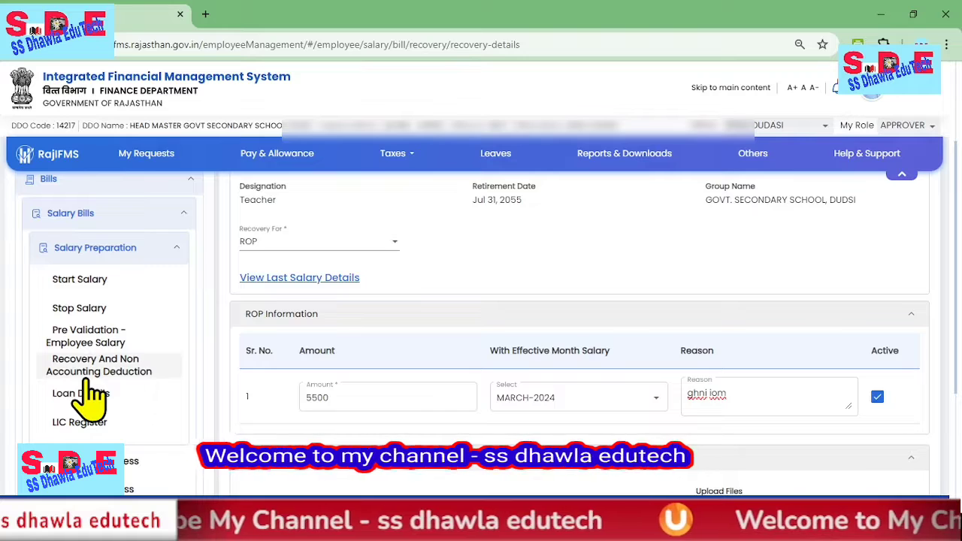
click(254, 245)
click(231, 268)
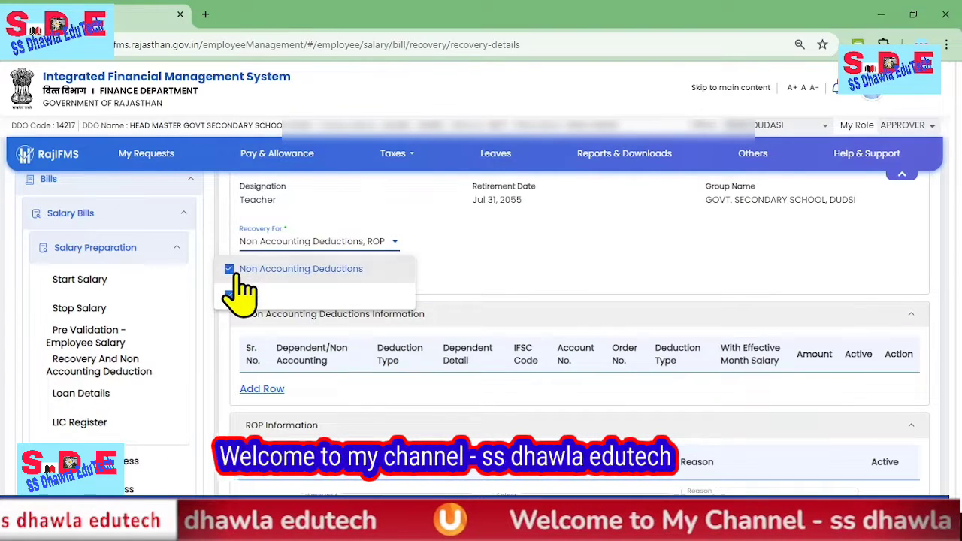
click(230, 295)
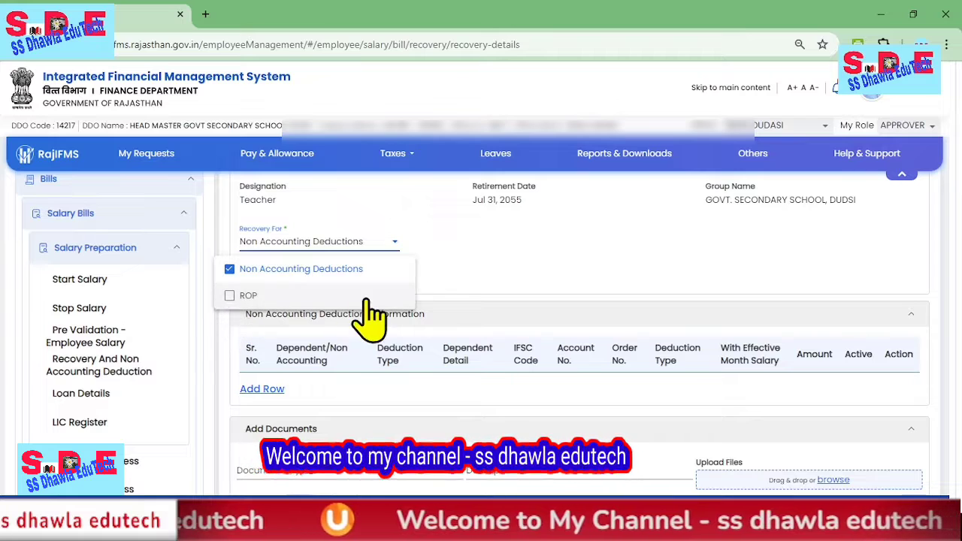
click(530, 280)
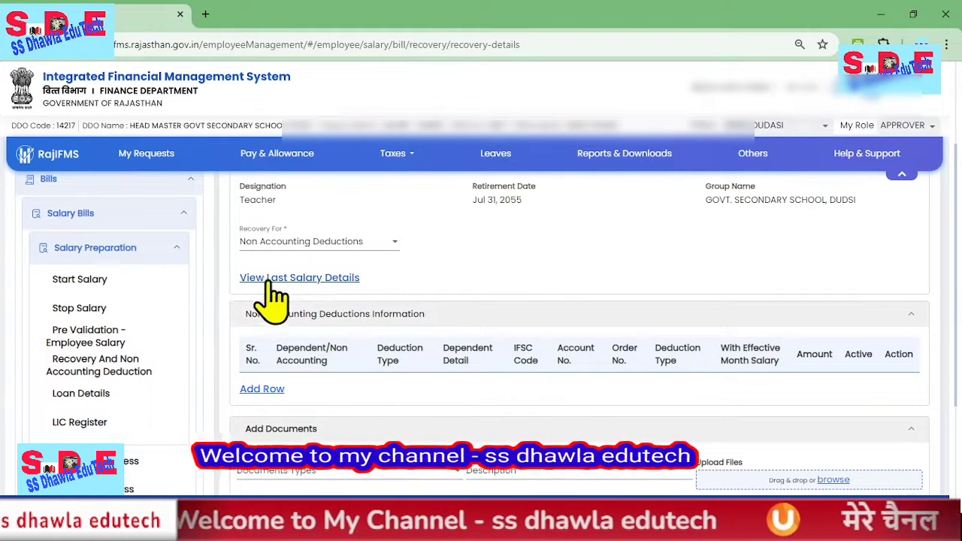
click(308, 280)
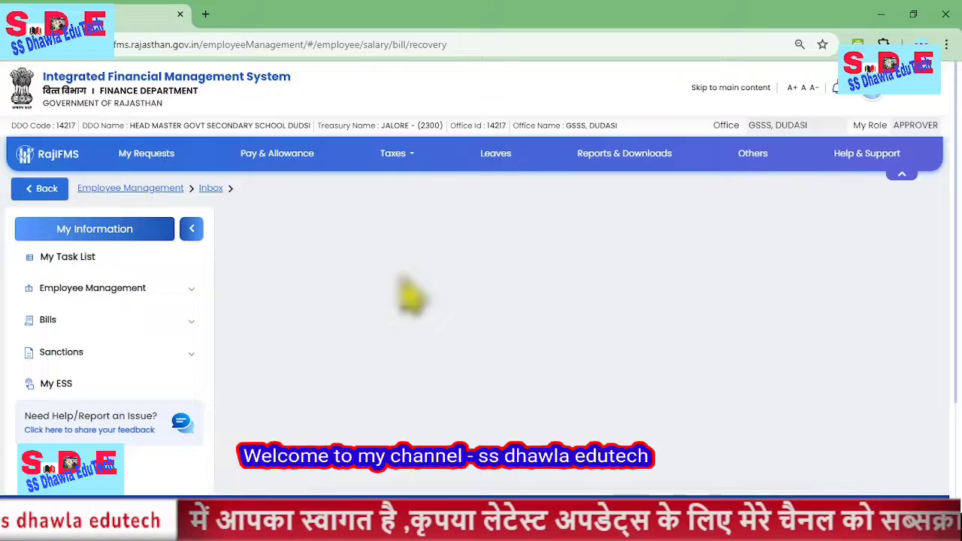
Open the details of the fourth employee in the recovery list and set Recovery For to Non Accounting Deductions
scroll(412, 297, down, 1)
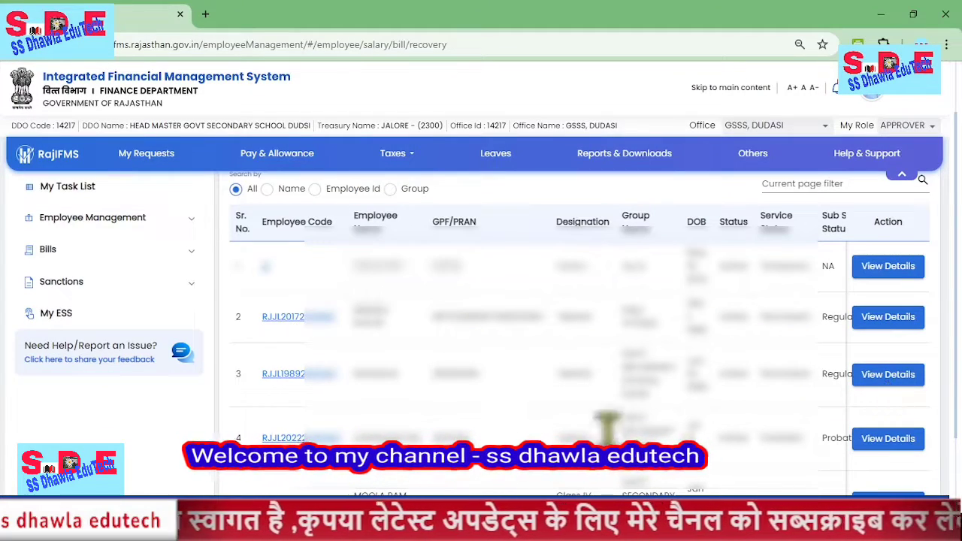
click(887, 438)
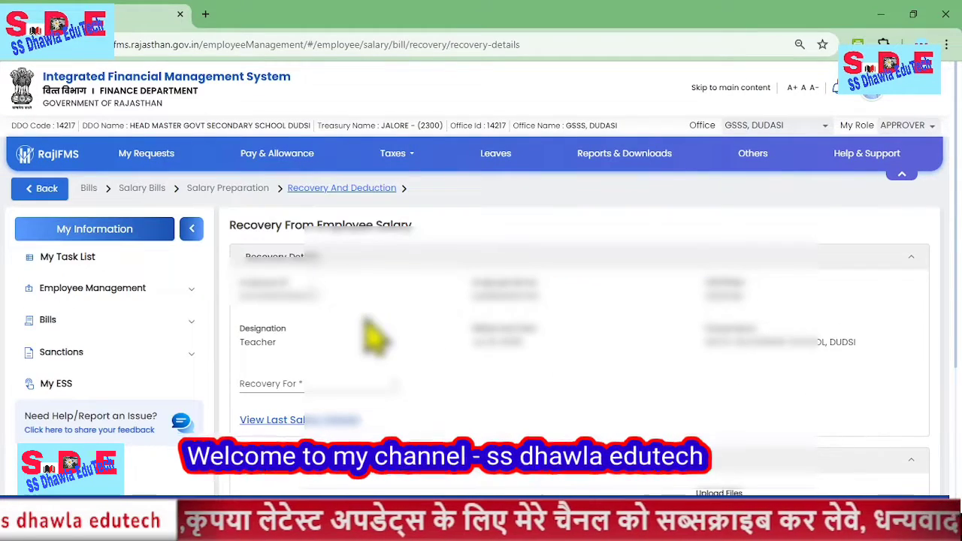
scroll(387, 395, down, 1)
scroll(390, 393, down, 1)
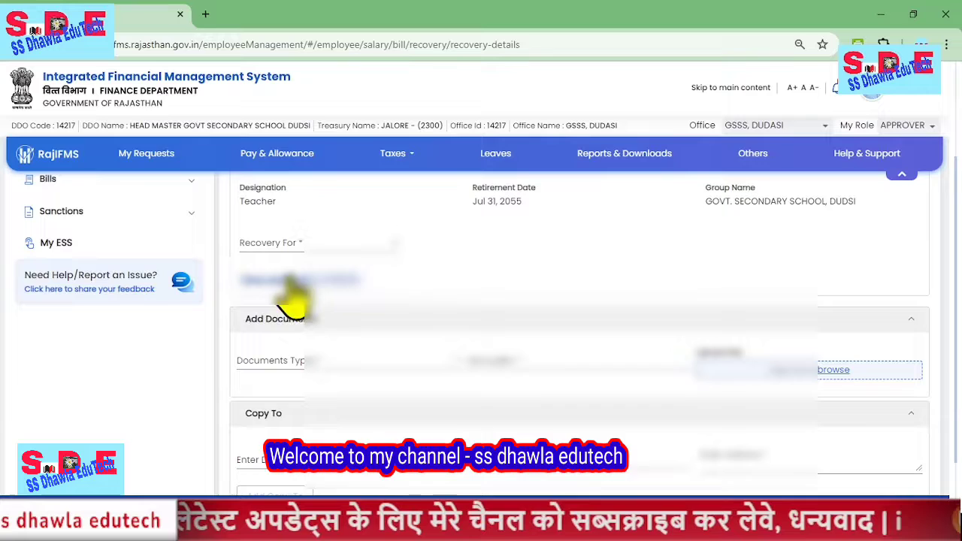
click(280, 248)
click(248, 271)
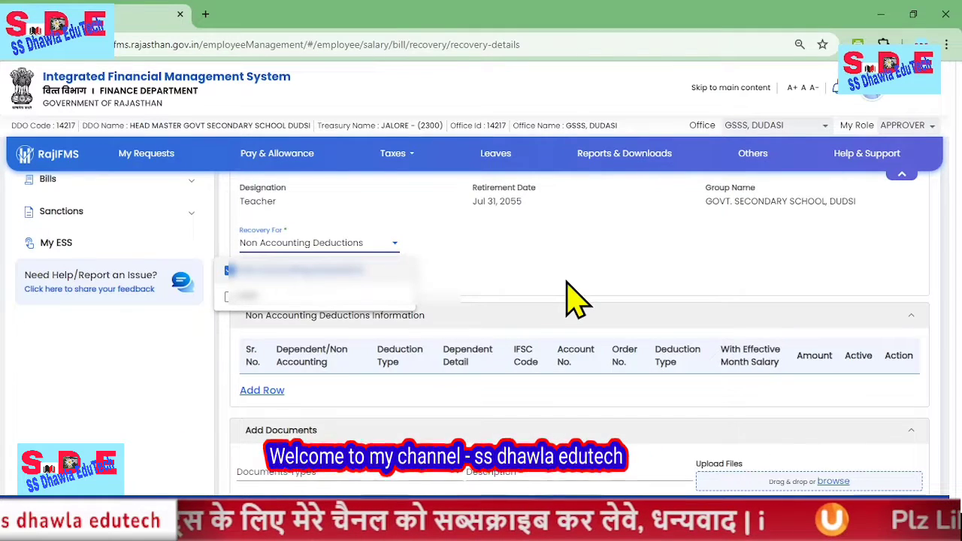
click(569, 300)
Set the document type to Other with the description "stydytu" and browse for the file to upload
scroll(472, 352, down, 1)
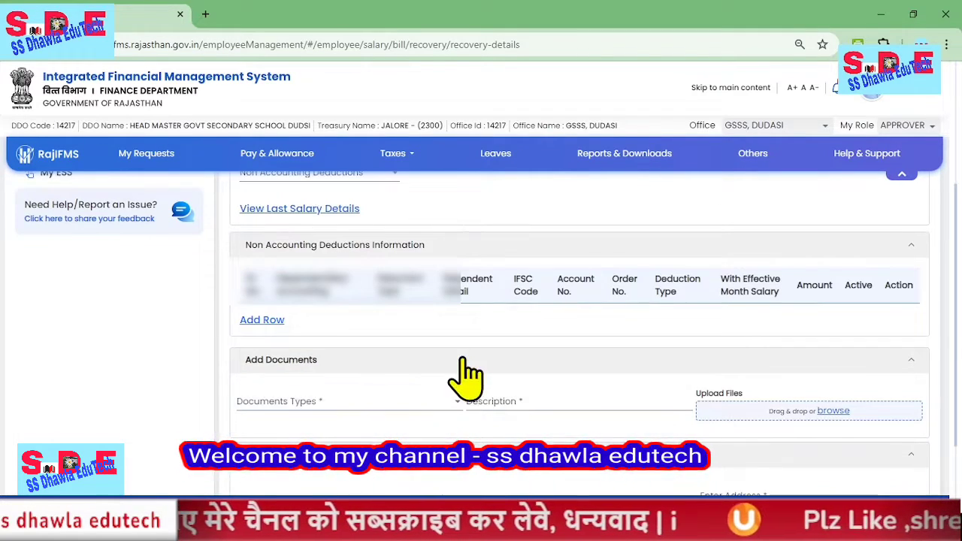
click(300, 421)
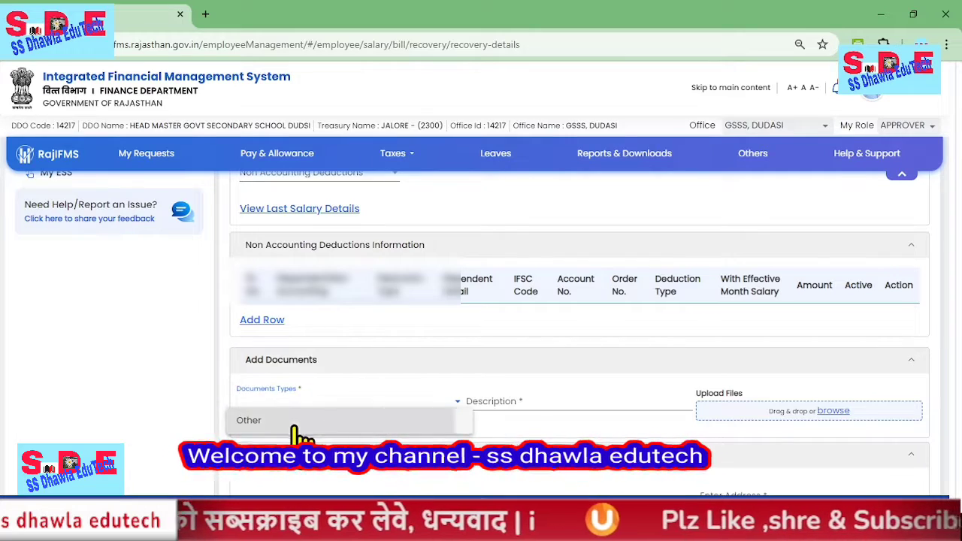
click(301, 423)
click(522, 404)
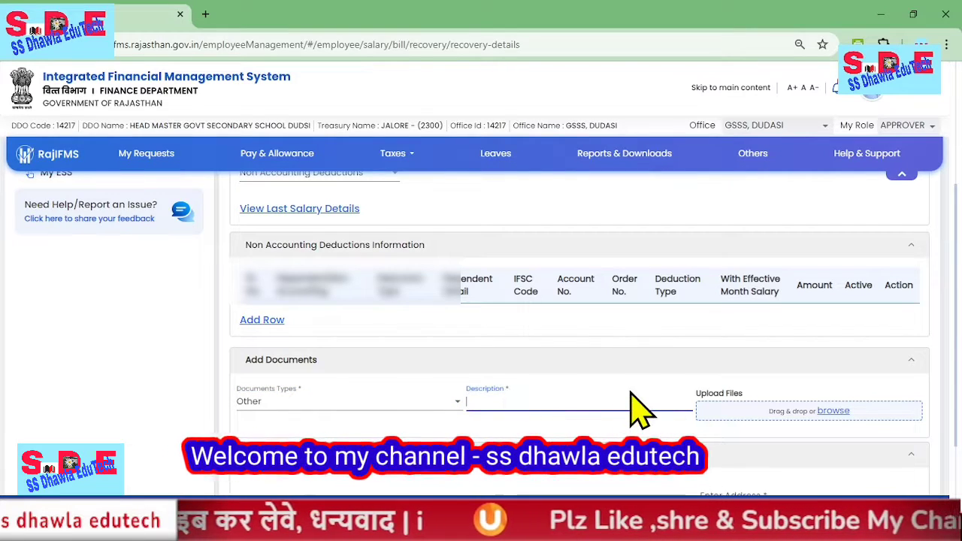
scroll(710, 429, down, 1)
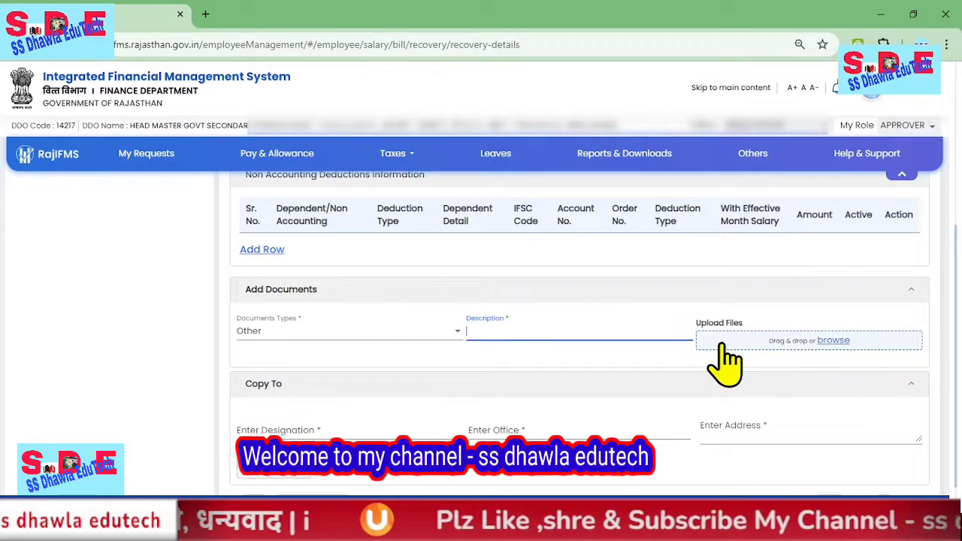
scroll(293, 288, up, 2)
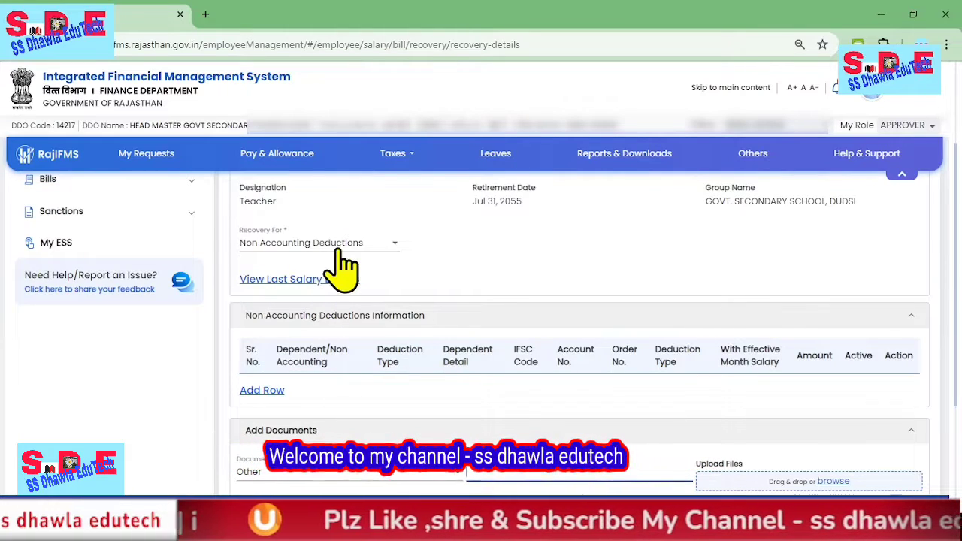
scroll(380, 327, down, 2)
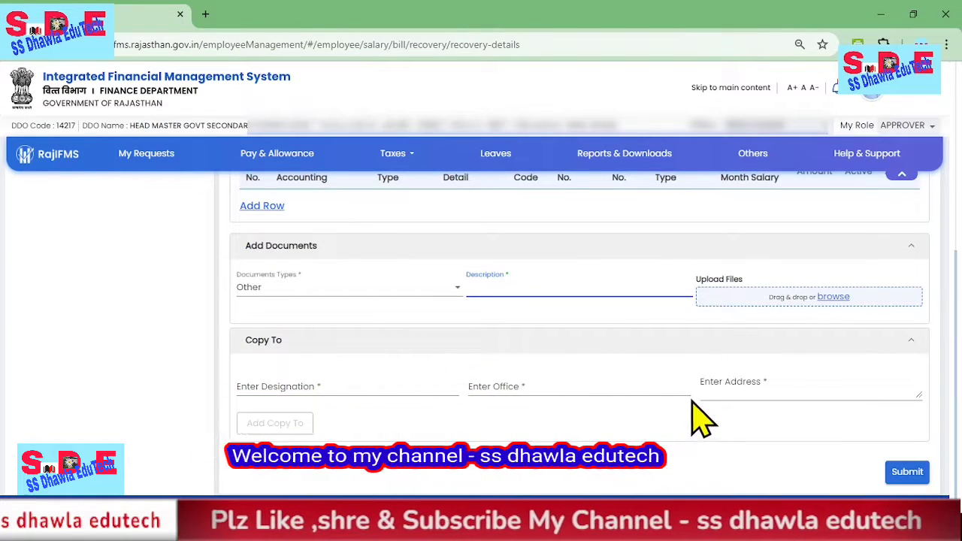
click(336, 387)
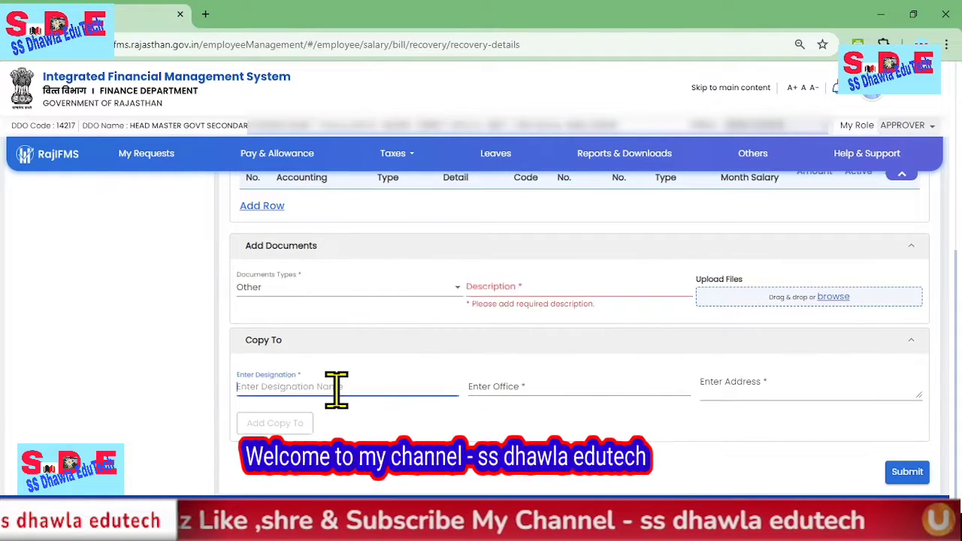
click(504, 285)
text(stydytu)
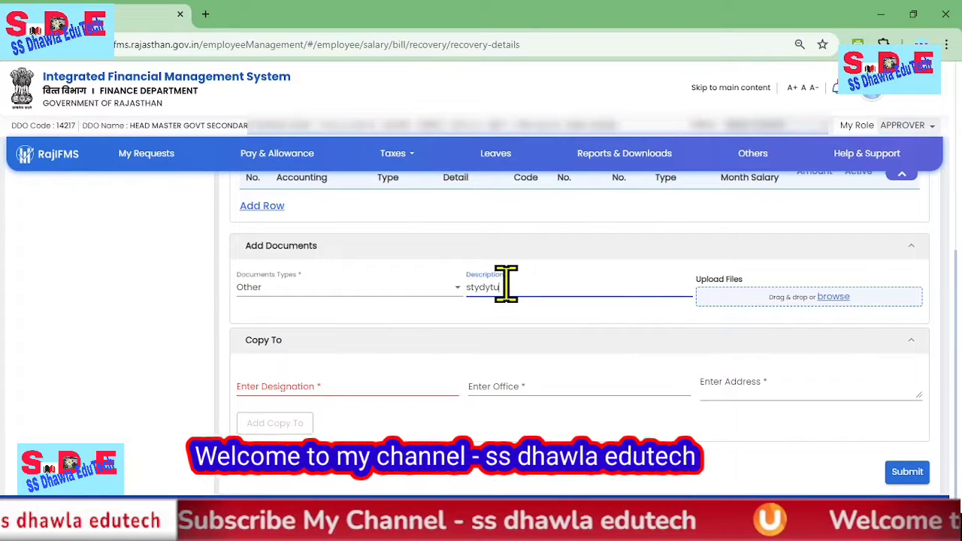
click(847, 297)
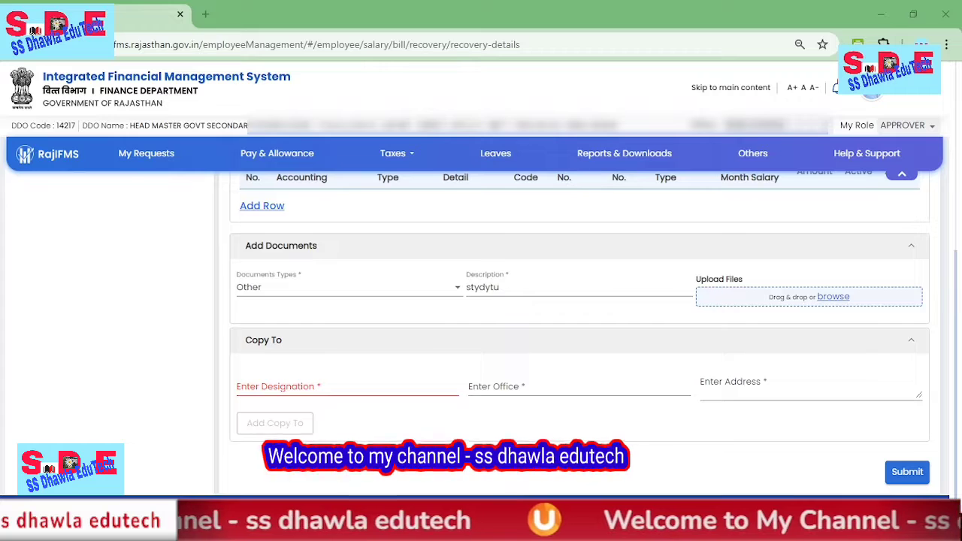
Add a non accounting deductions row with category Co-operative and deduction type Hitkari Nidhi (301)
scroll(579, 315, up, 2)
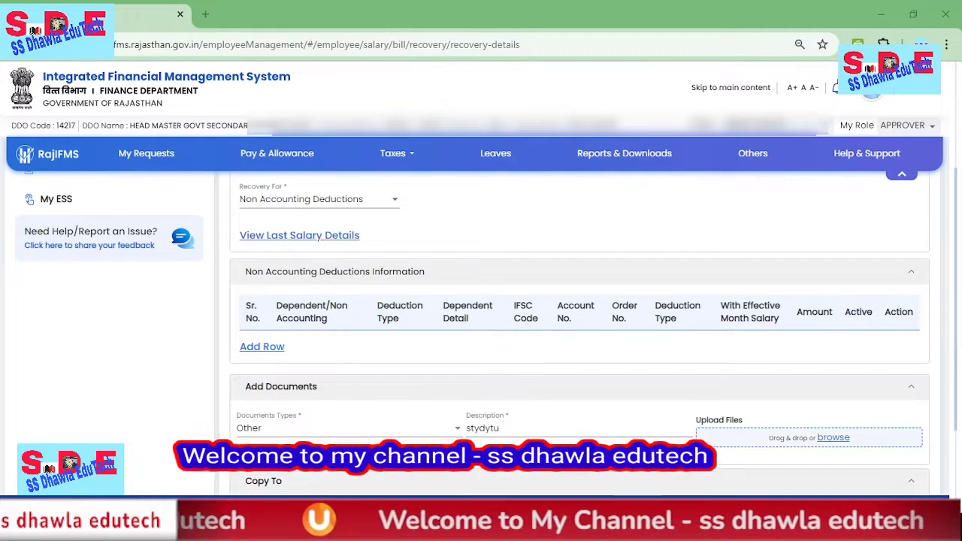
scroll(515, 369, up, 1)
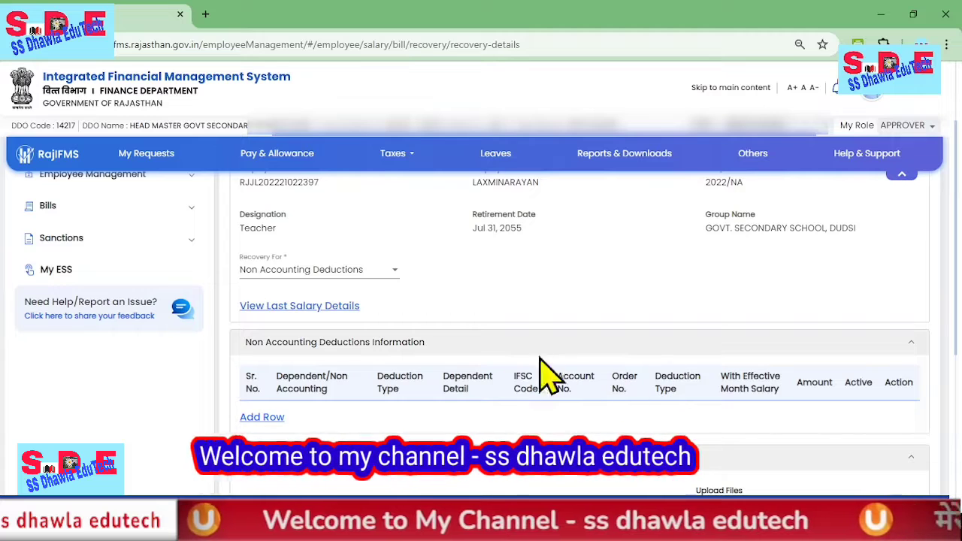
click(261, 418)
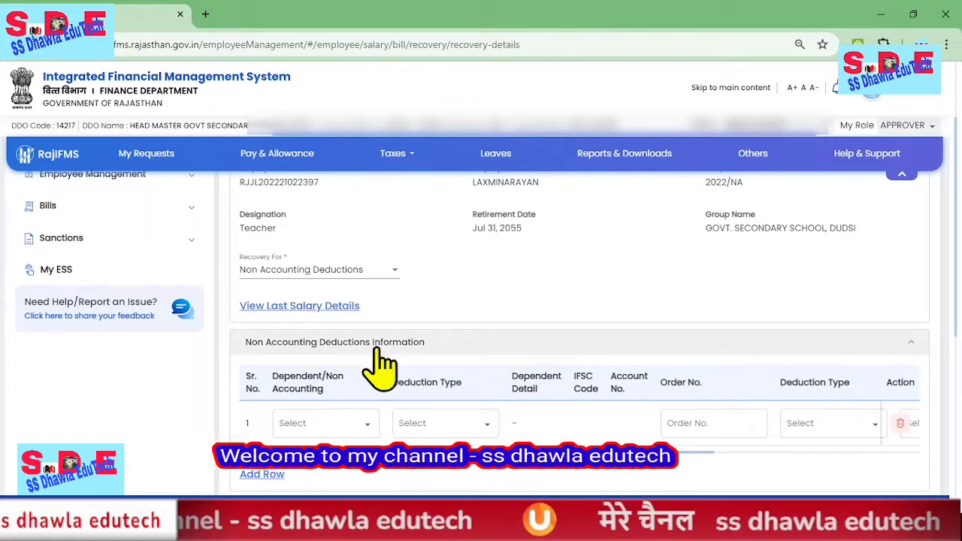
scroll(481, 353, down, 1)
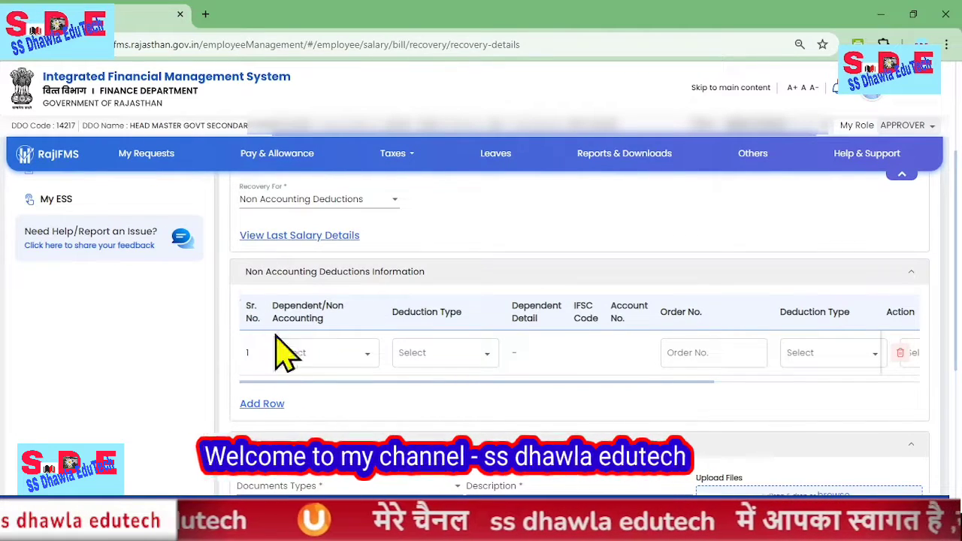
click(318, 360)
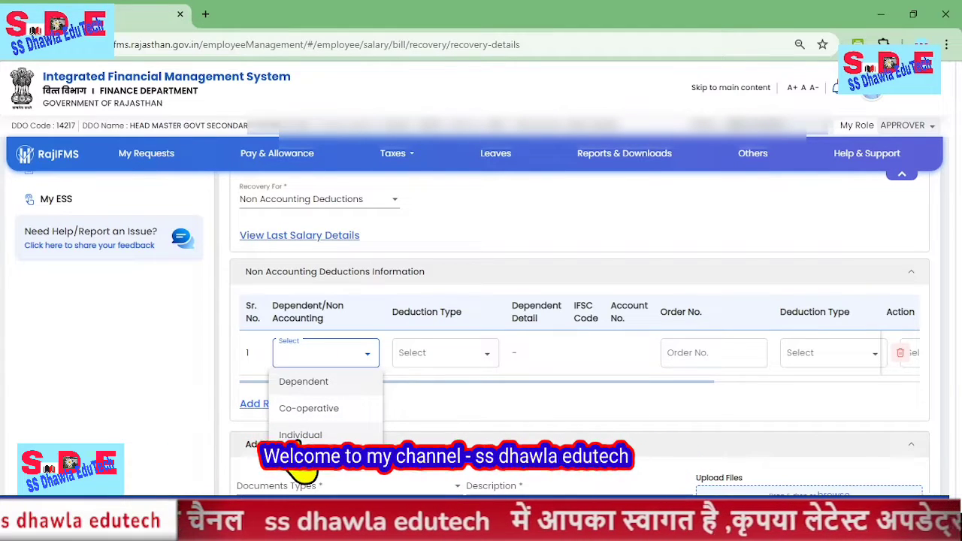
click(304, 409)
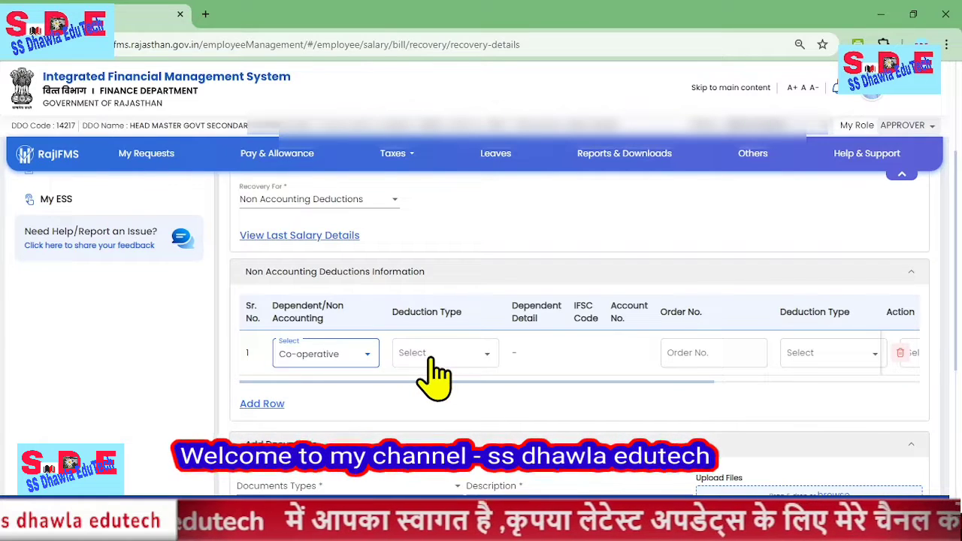
click(453, 358)
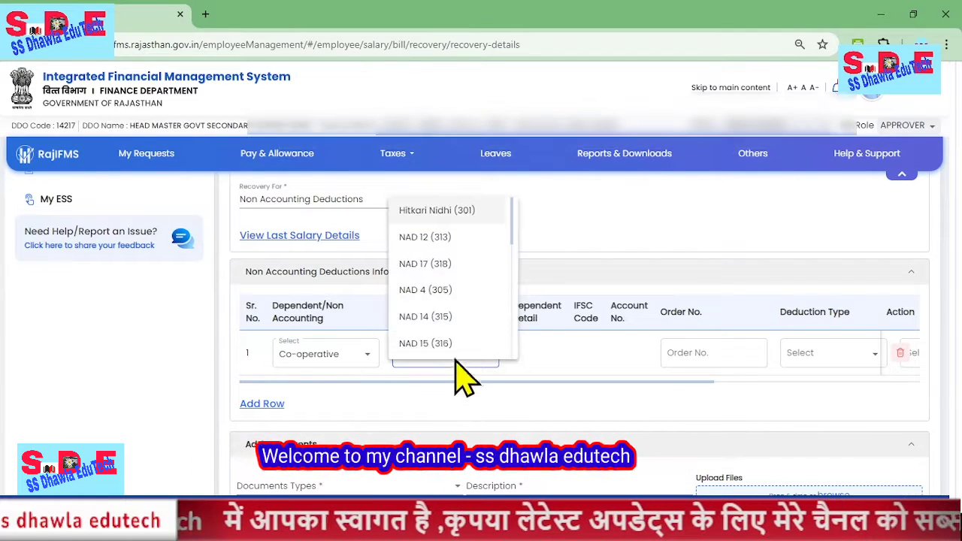
click(442, 211)
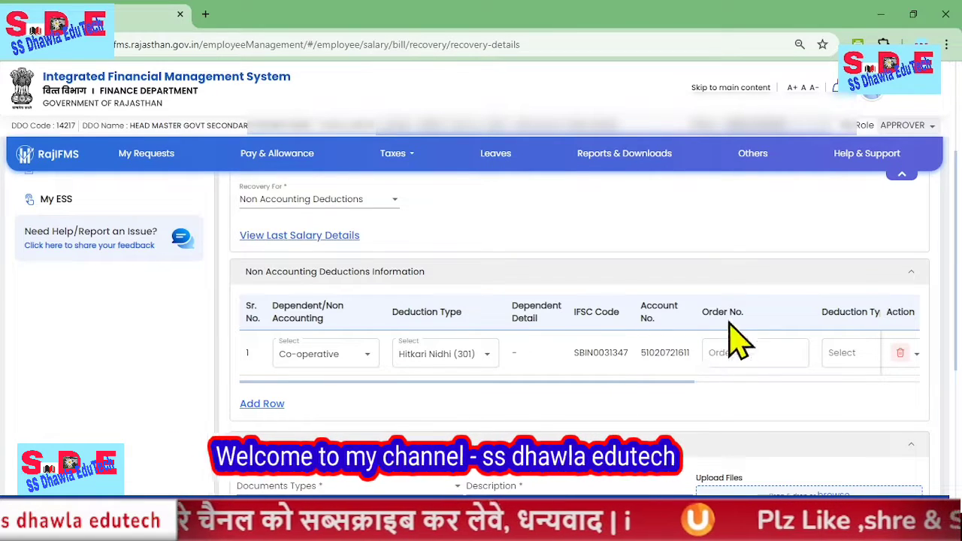
Enter the order number in the Hitkari Nidhi deduction row and set its recurrence to Non-Recurring
click(772, 352)
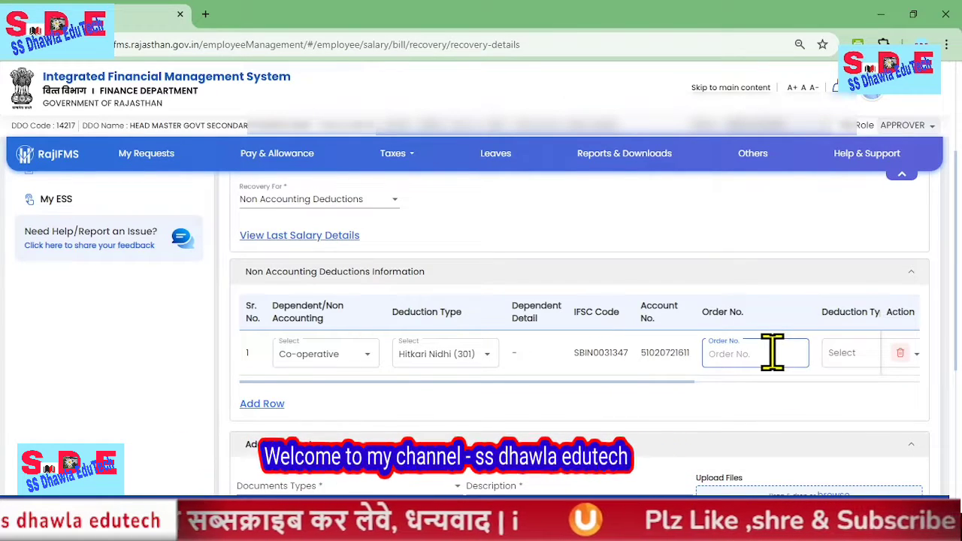
click(843, 347)
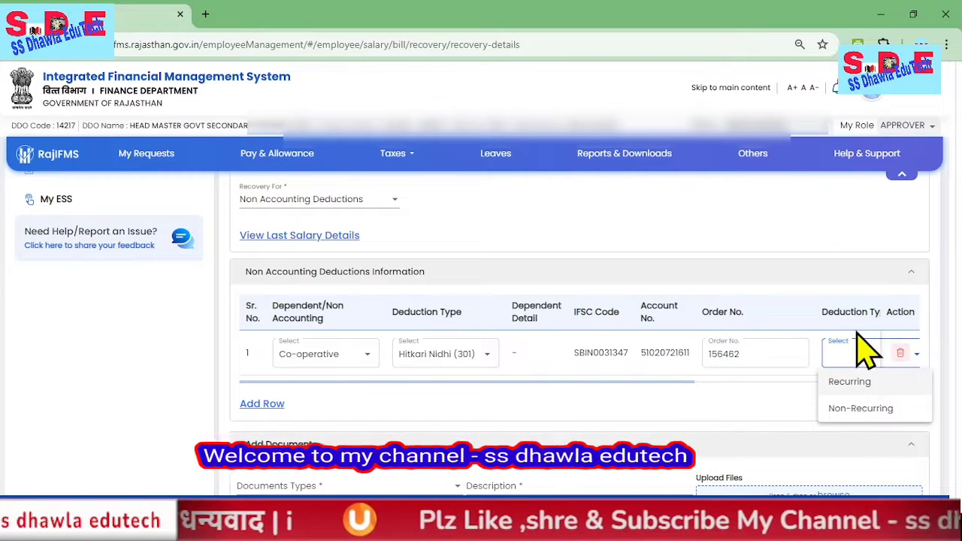
drag(850, 383, 764, 398)
click(876, 380)
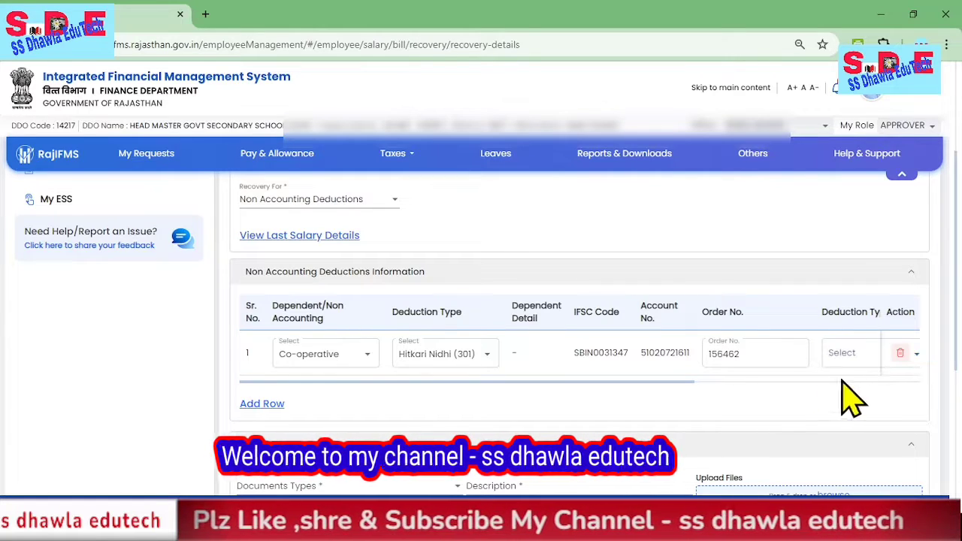
click(859, 350)
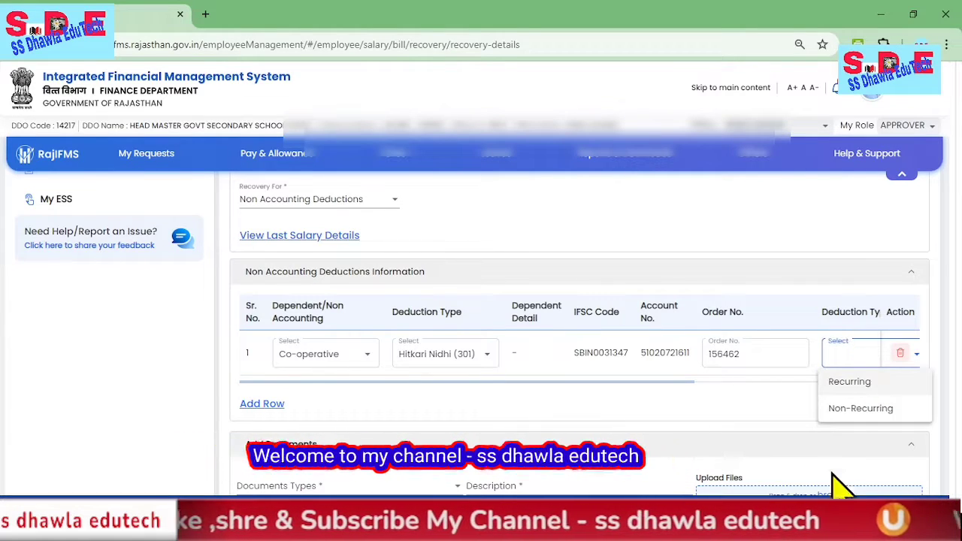
click(854, 412)
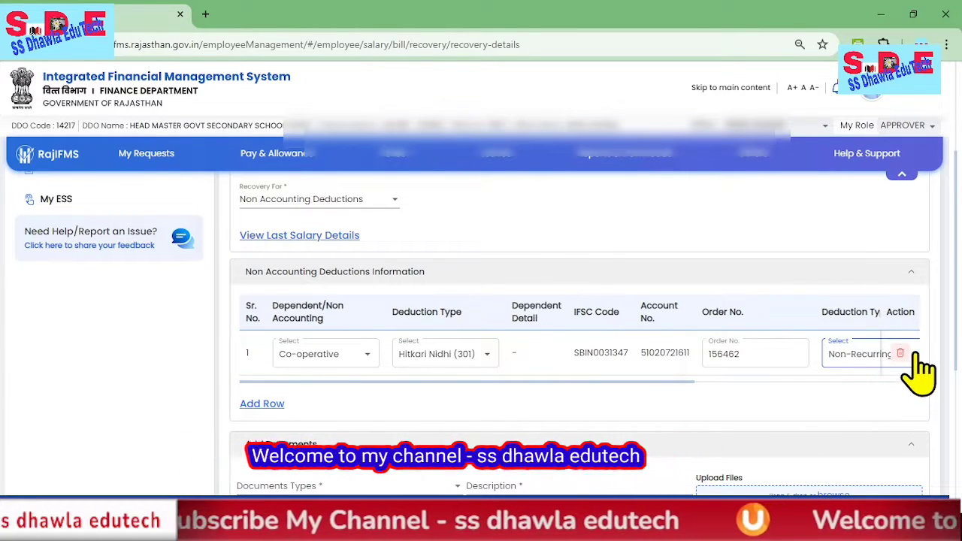
Choose Other as the type of a further supporting document and start its description
scroll(473, 375, down, 2)
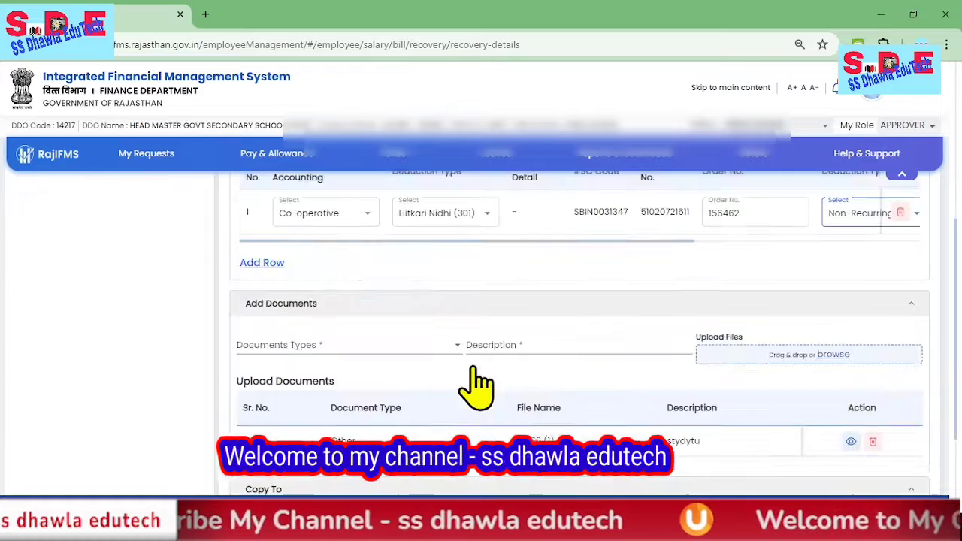
click(310, 350)
click(281, 366)
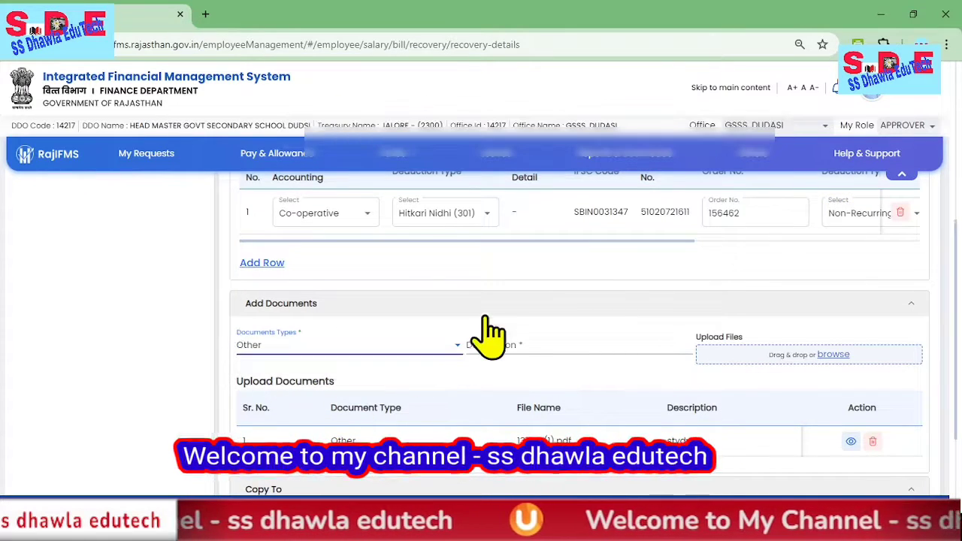
click(531, 351)
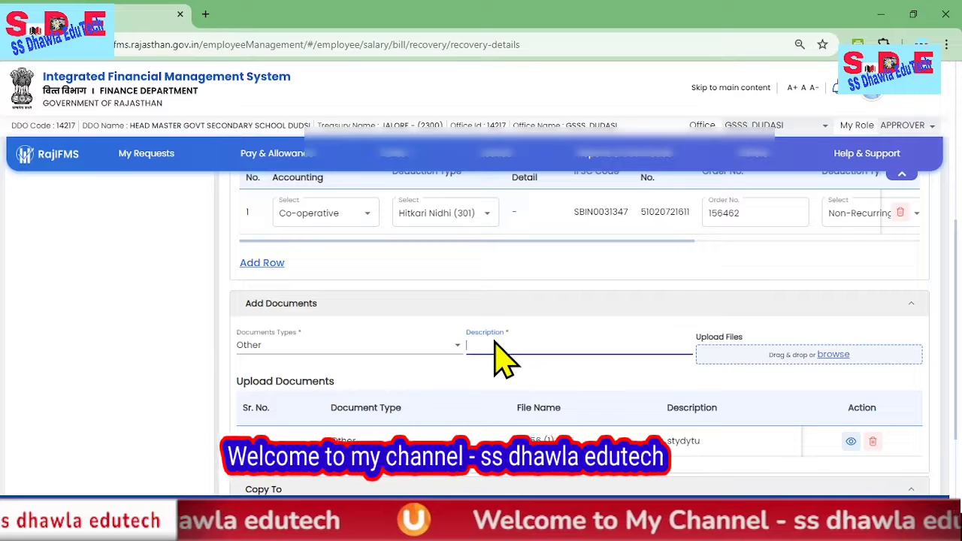
Enter "cbe" as the Copy To designation and activate the office name entry
scroll(444, 406, down, 1)
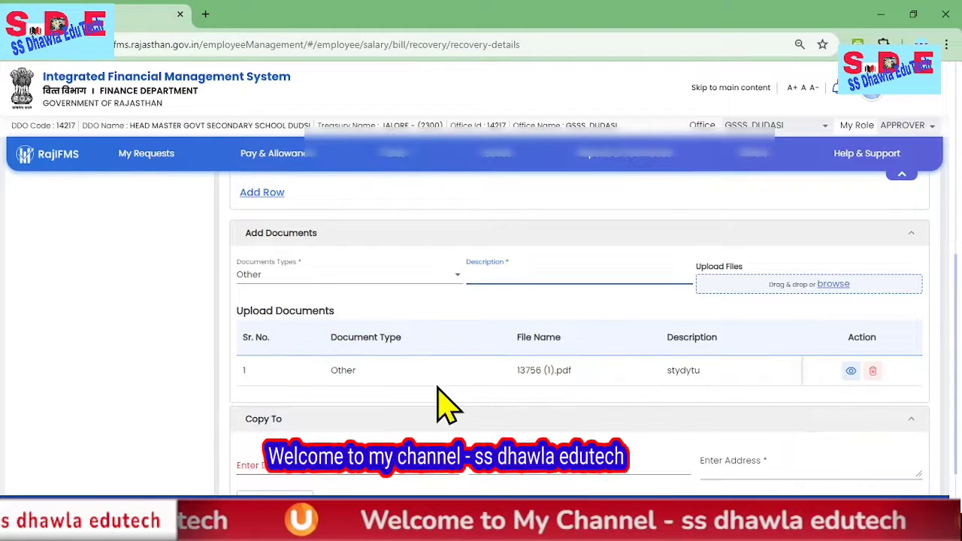
scroll(437, 421, down, 1)
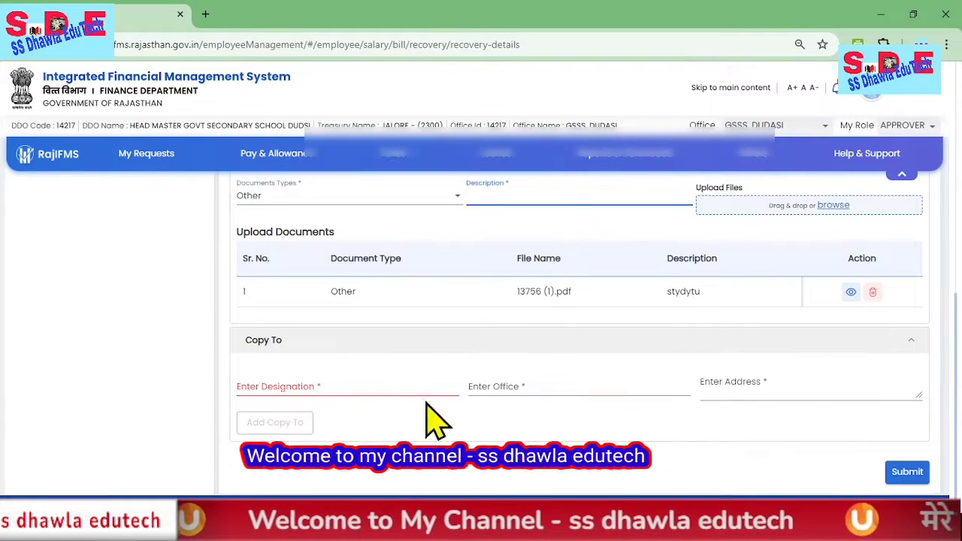
click(276, 386)
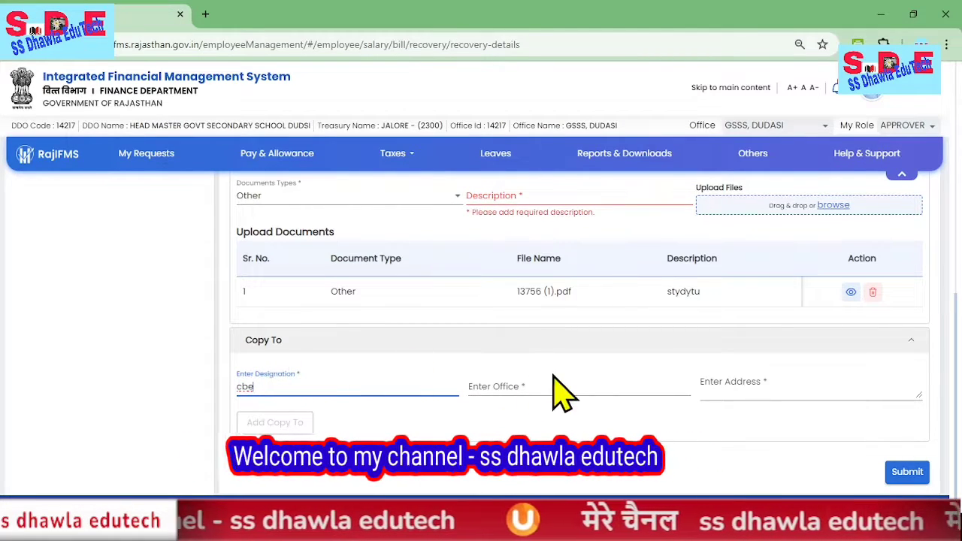
click(493, 385)
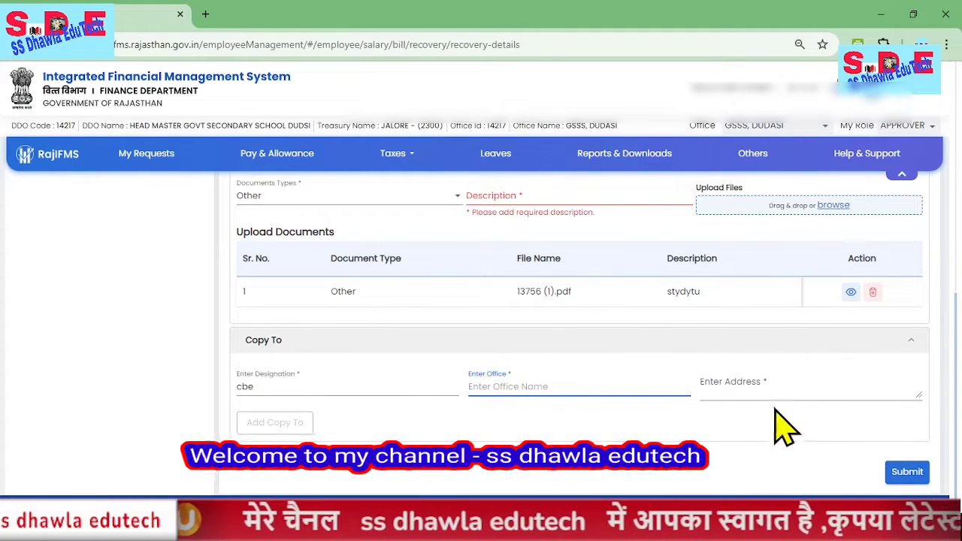
Leave the recovery form for the Recovery And Non Accounting Deduction employee list, and open My Task List
scroll(542, 351, up, 4)
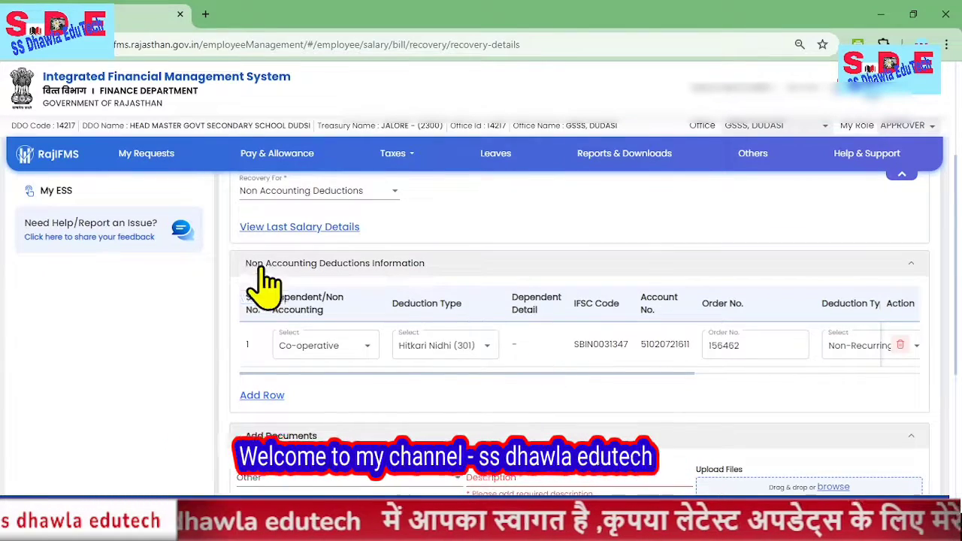
scroll(248, 282, up, 3)
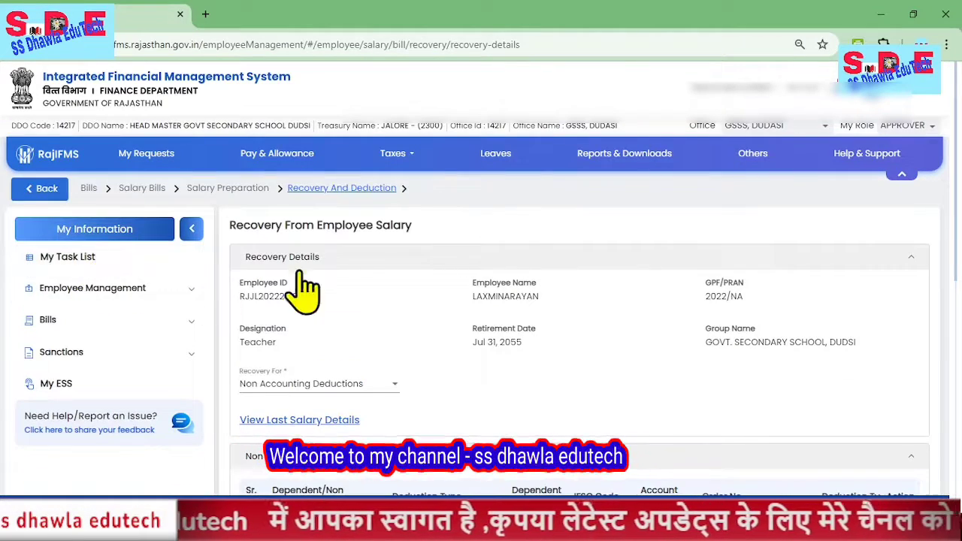
click(57, 327)
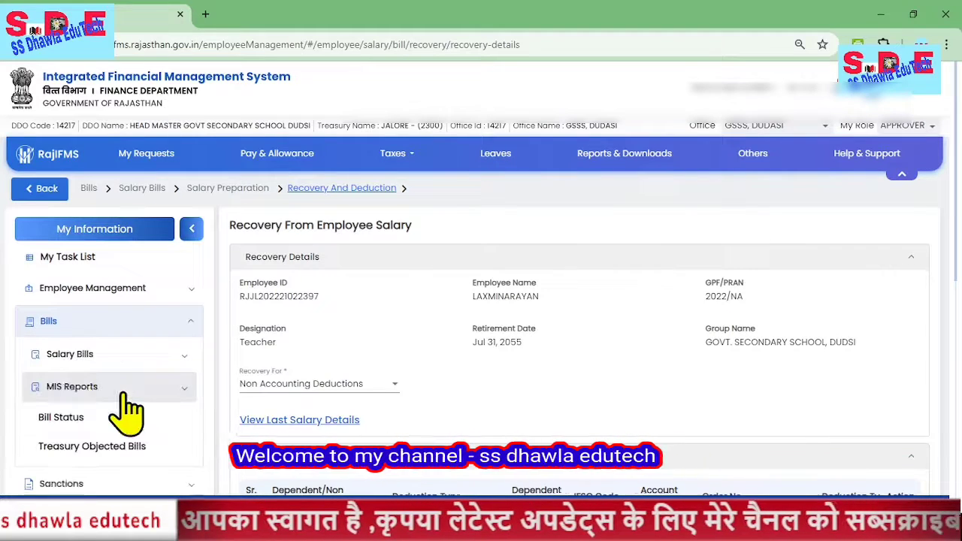
click(105, 367)
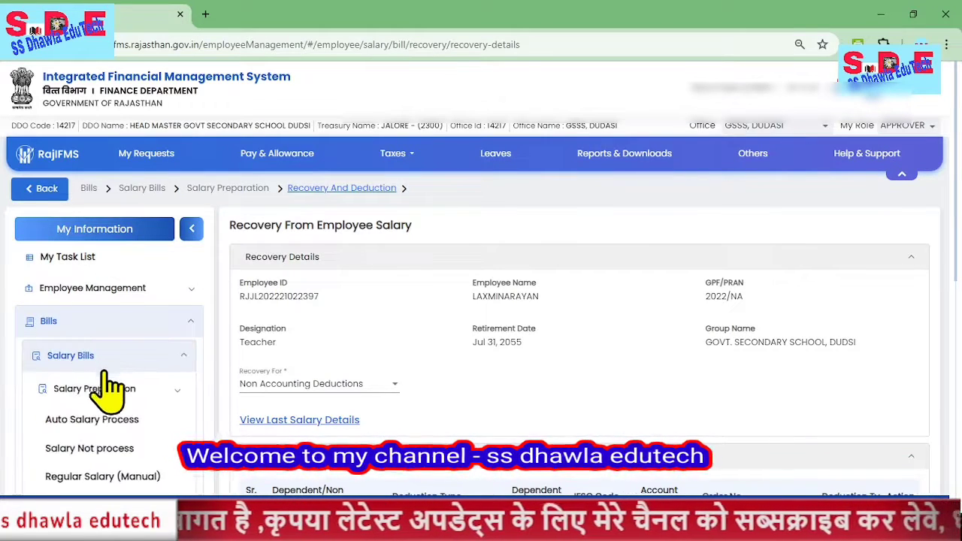
click(112, 393)
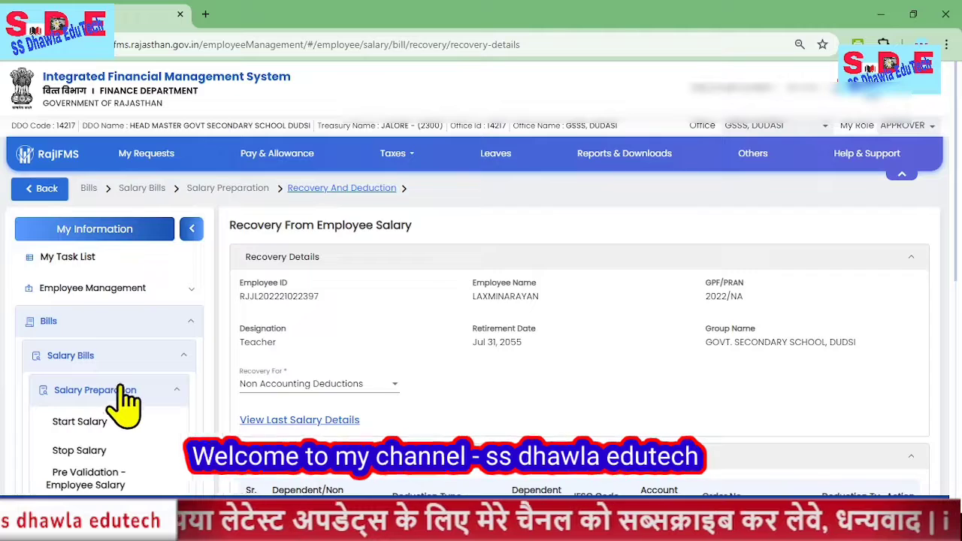
scroll(126, 387, down, 2)
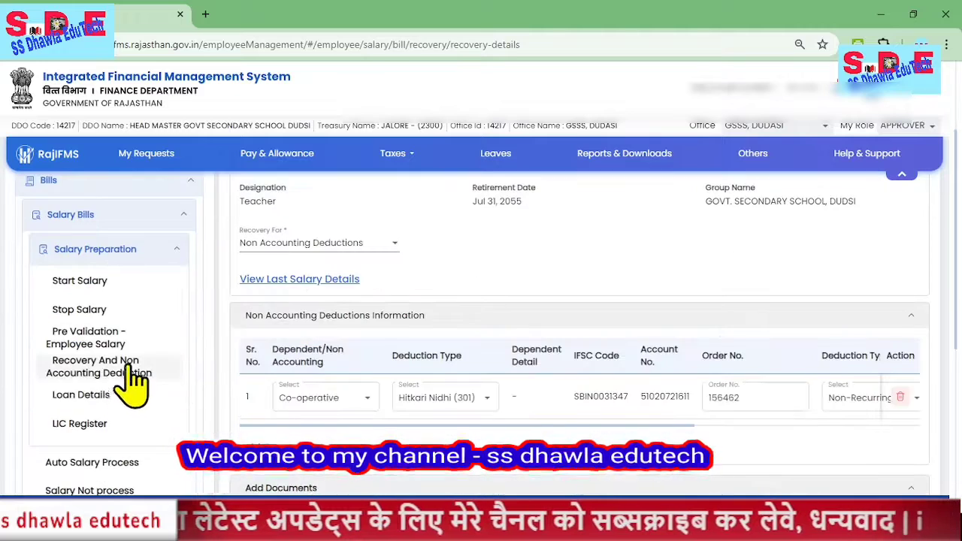
click(60, 380)
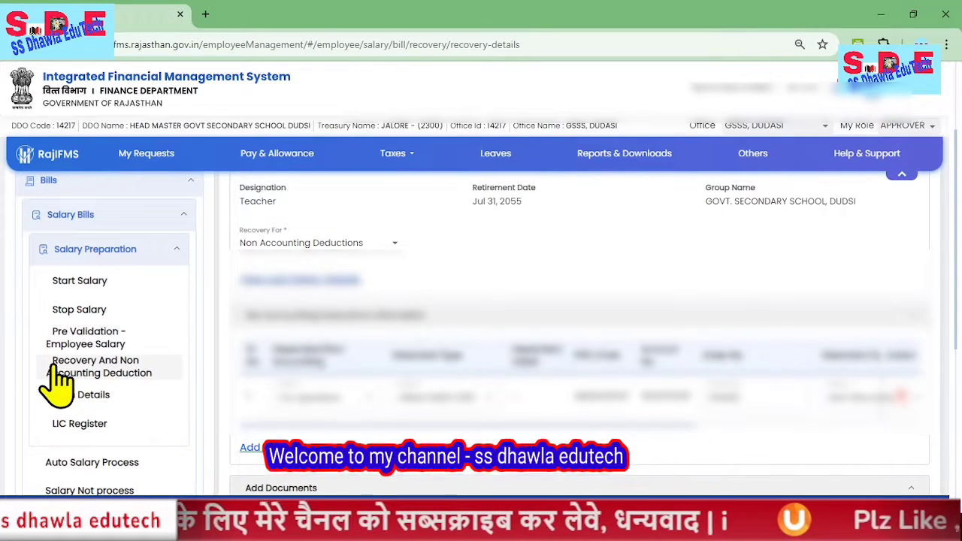
drag(51, 361, 161, 381)
click(75, 376)
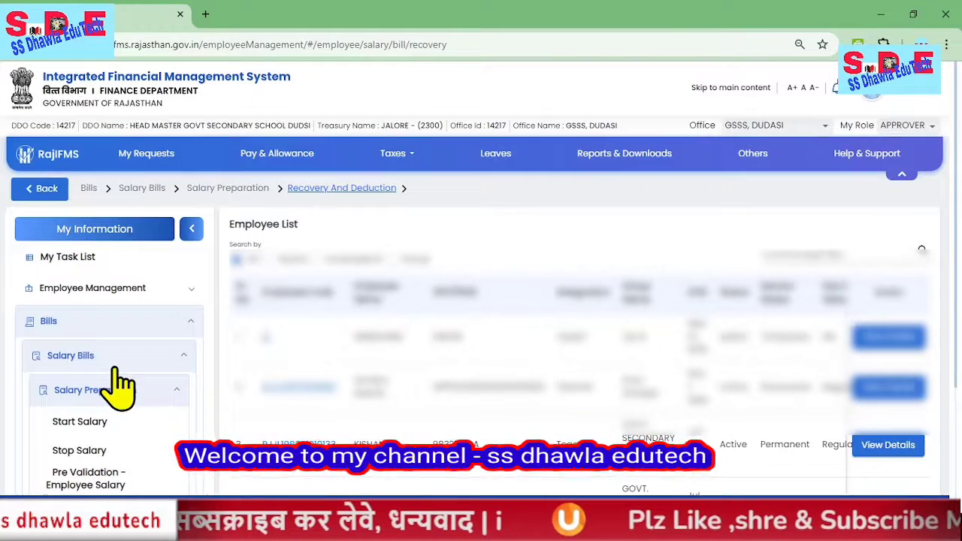
click(73, 260)
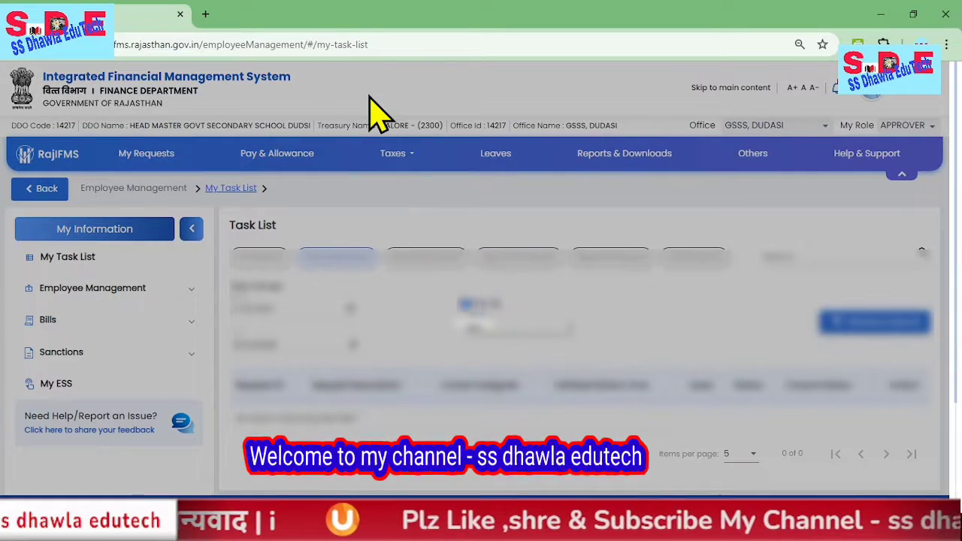